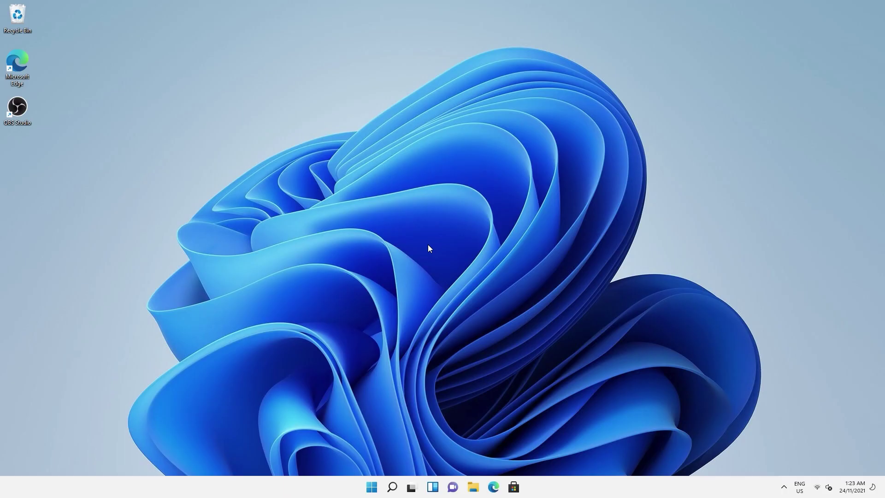
Open Settings from the Start right-click menu and go to System › Recovery
right_click(372, 487)
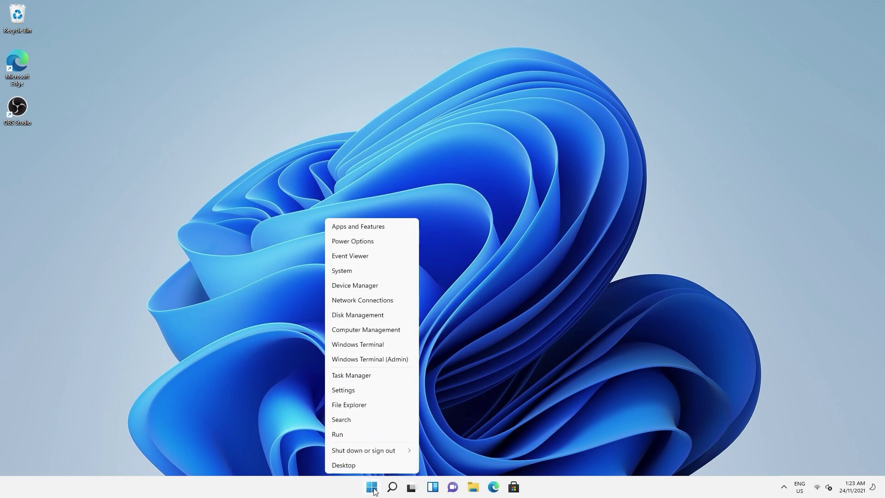
left_click(375, 391)
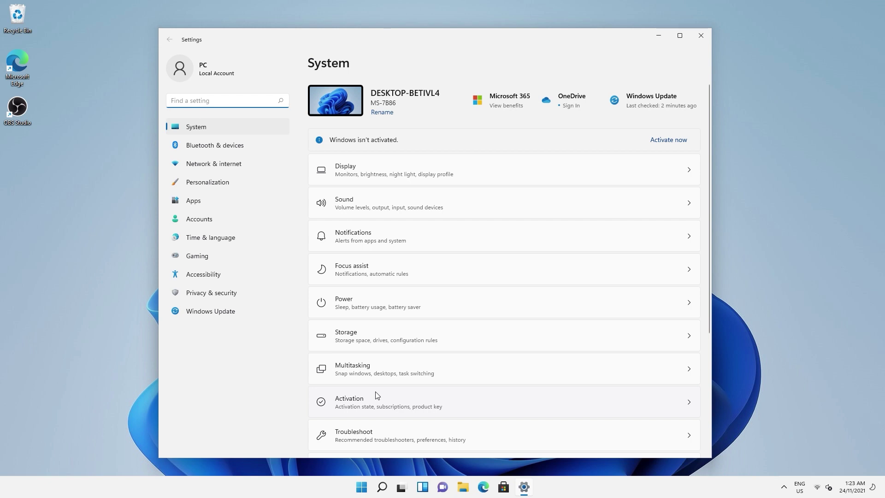
scroll(372, 405, "down", 2)
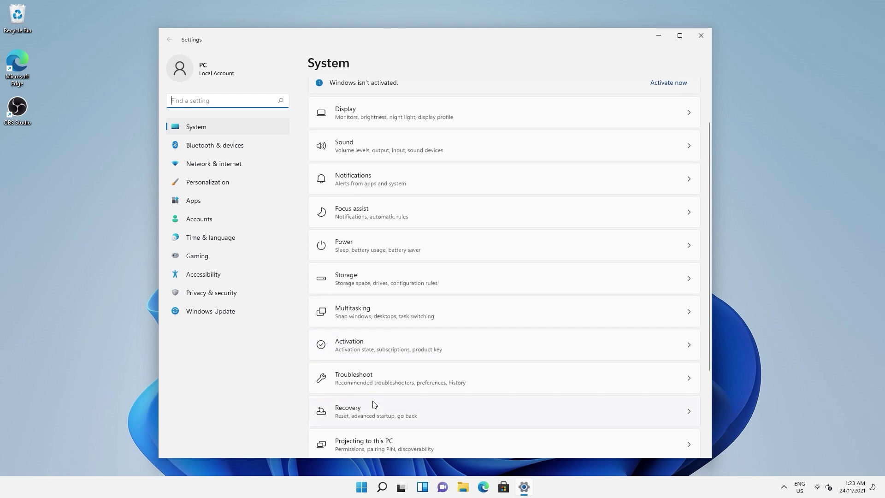
left_click(372, 412)
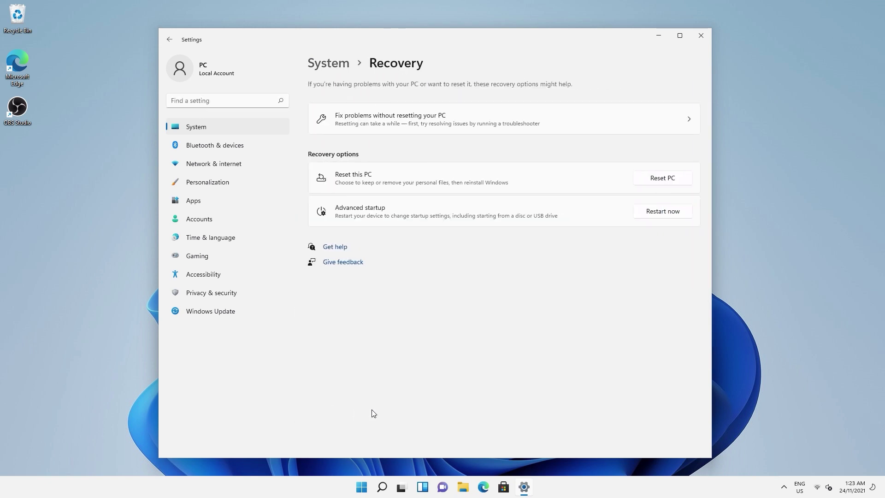
left_click(451, 116)
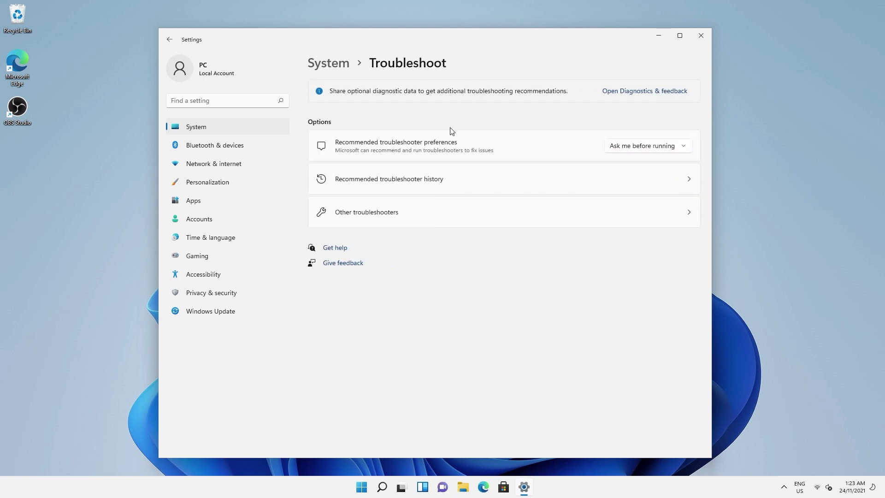
left_click(455, 183)
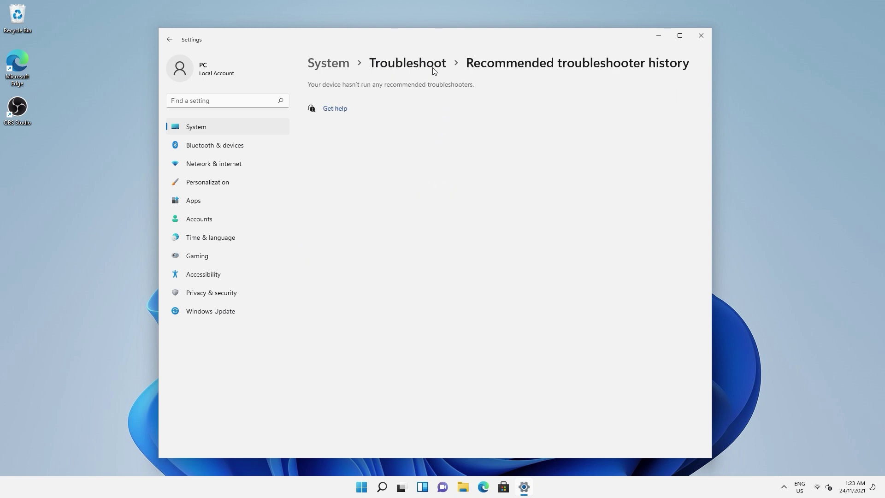
left_click(433, 64)
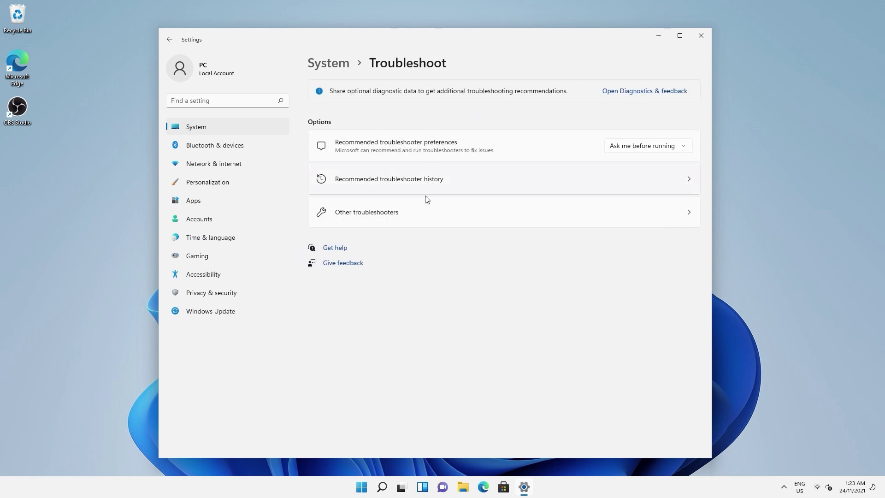
left_click(420, 225)
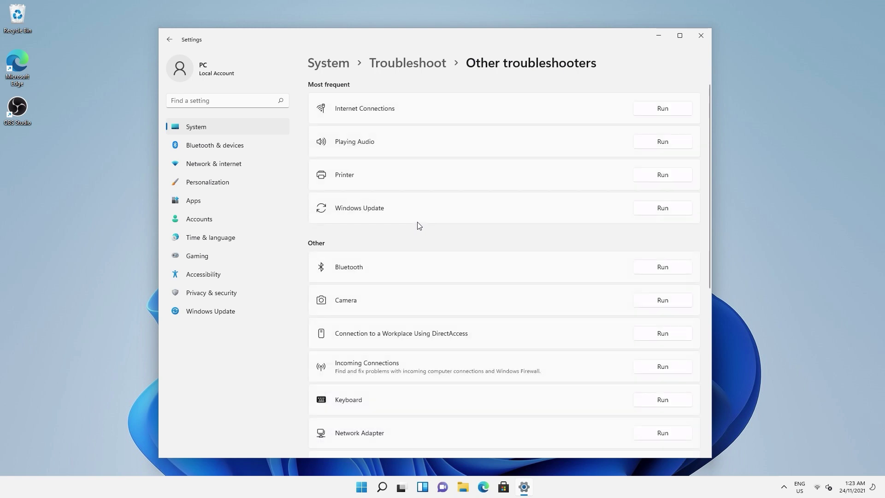
scroll(371, 233, "down", 5)
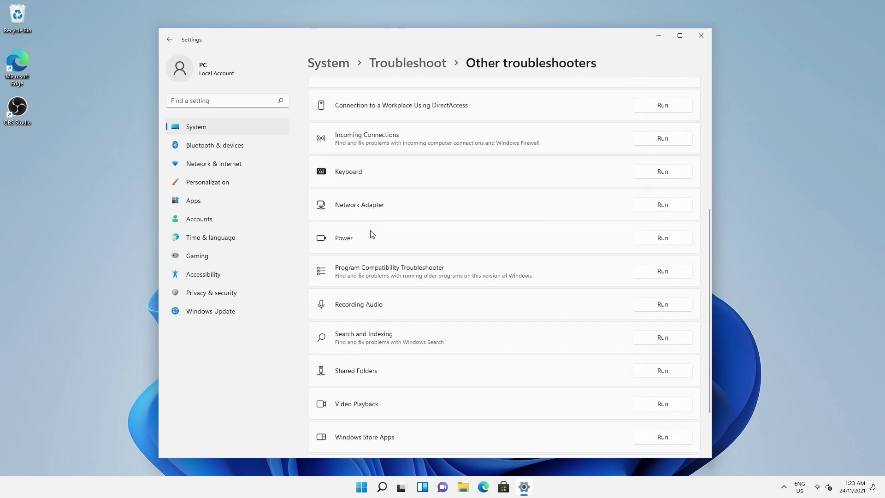
left_click(346, 65)
scroll(394, 194, "down", 4)
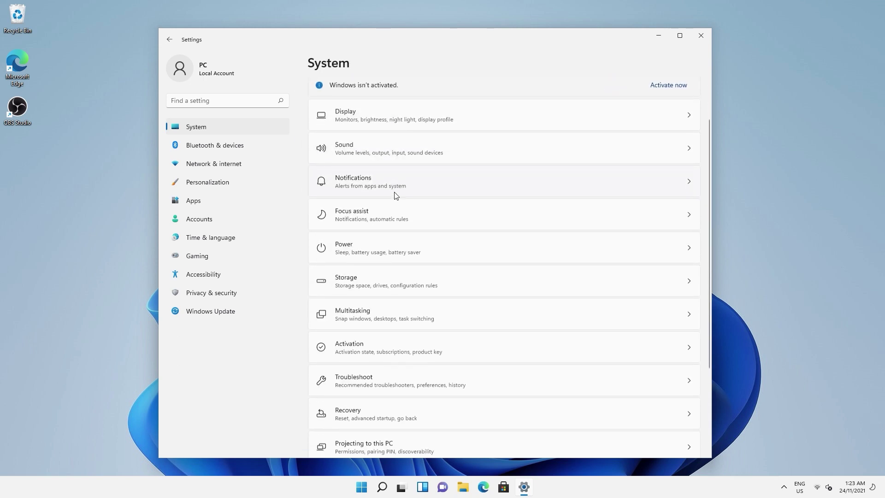
From Recovery, begin Reset this PC and choose to keep personal files
left_click(384, 292)
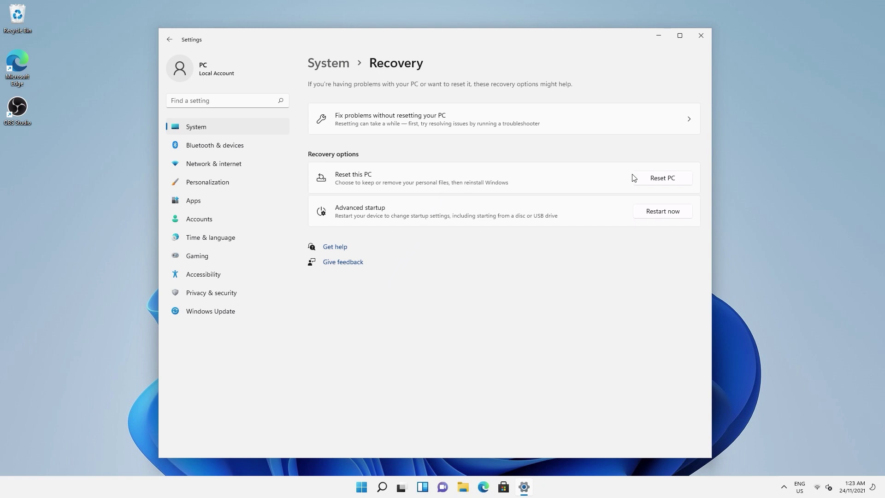
left_click(647, 177)
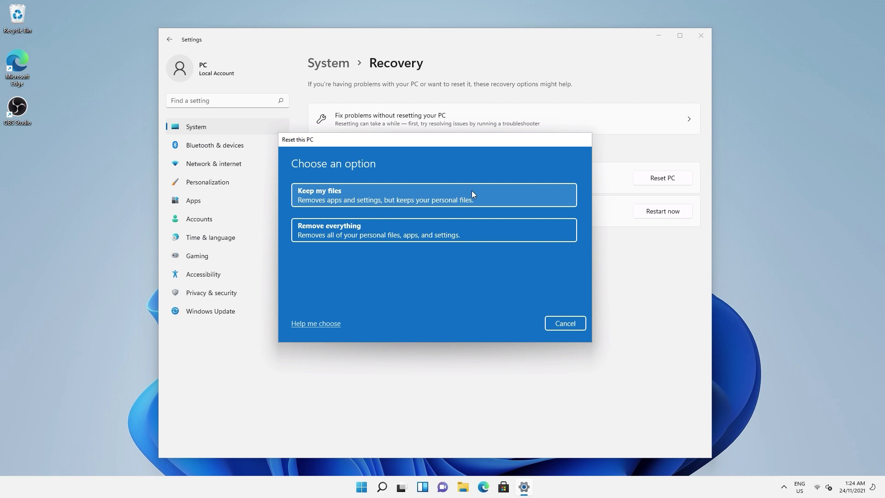
left_click(472, 191)
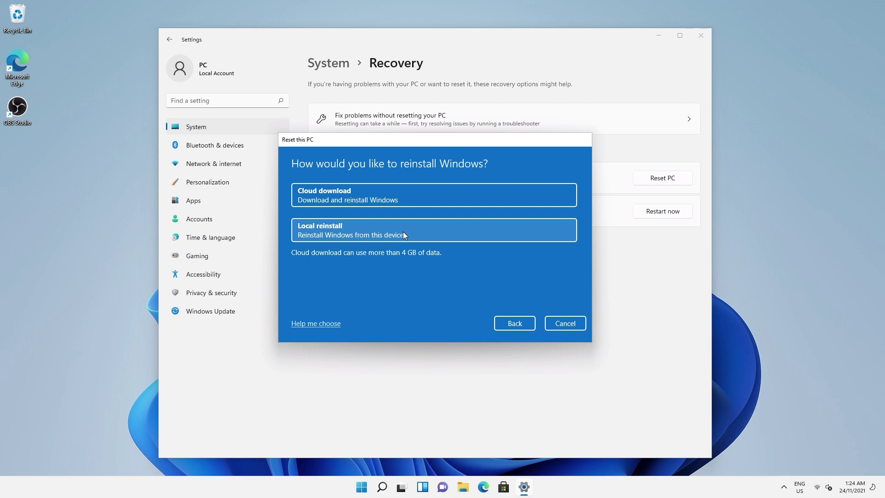
Choose Local reinstall, review the apps to be removed, and start the reset
left_click(402, 232)
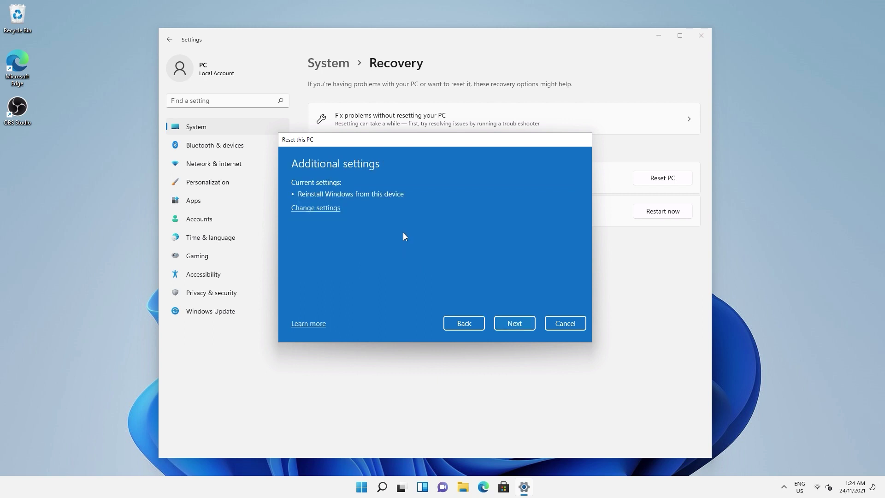
left_click(506, 320)
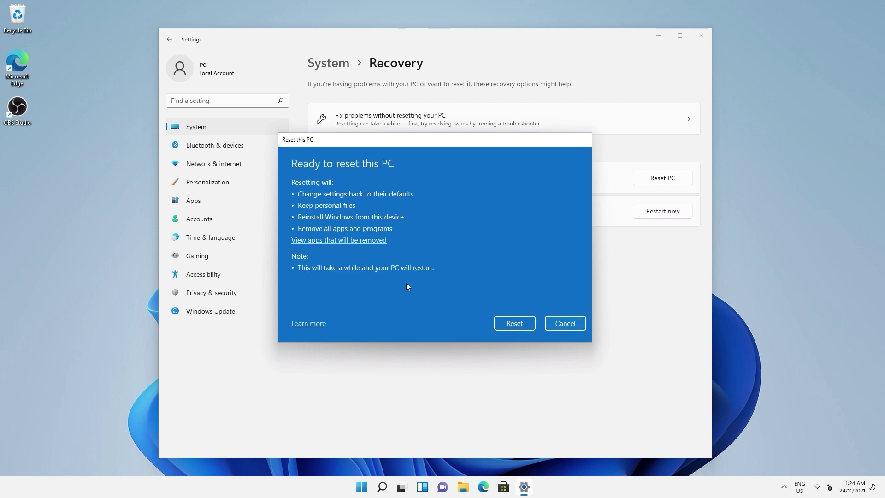
left_click(364, 240)
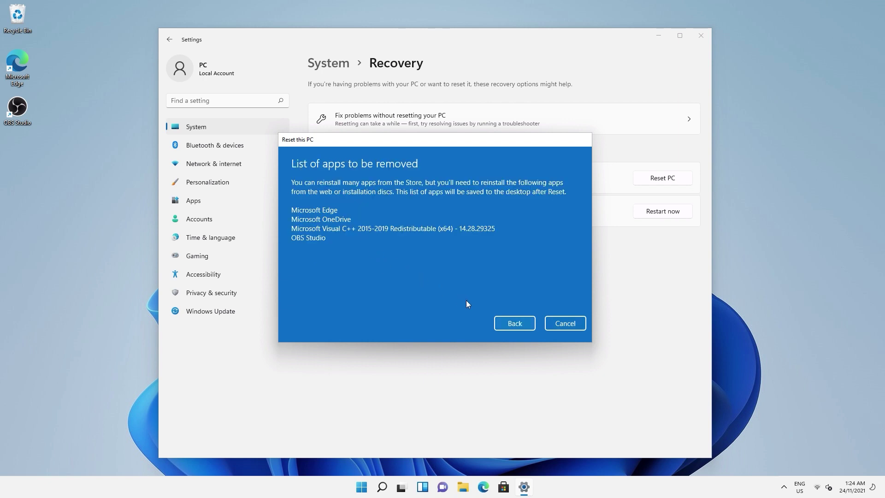
left_click(508, 325)
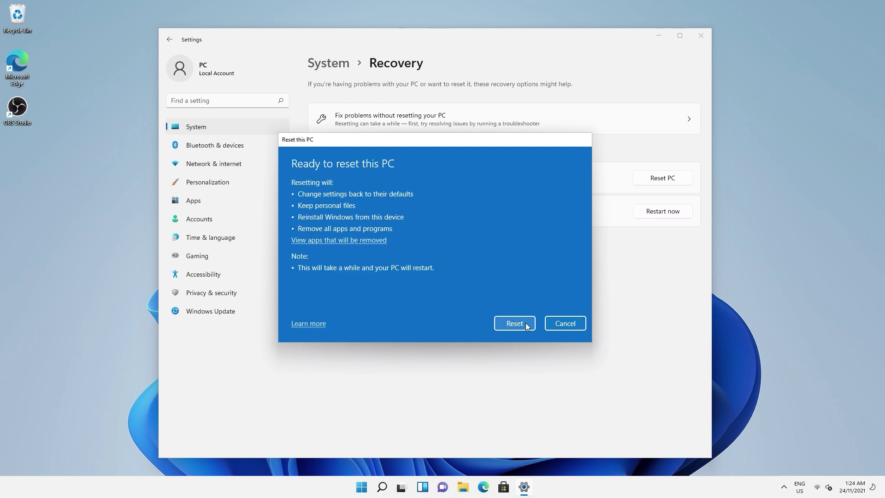
left_click(527, 326)
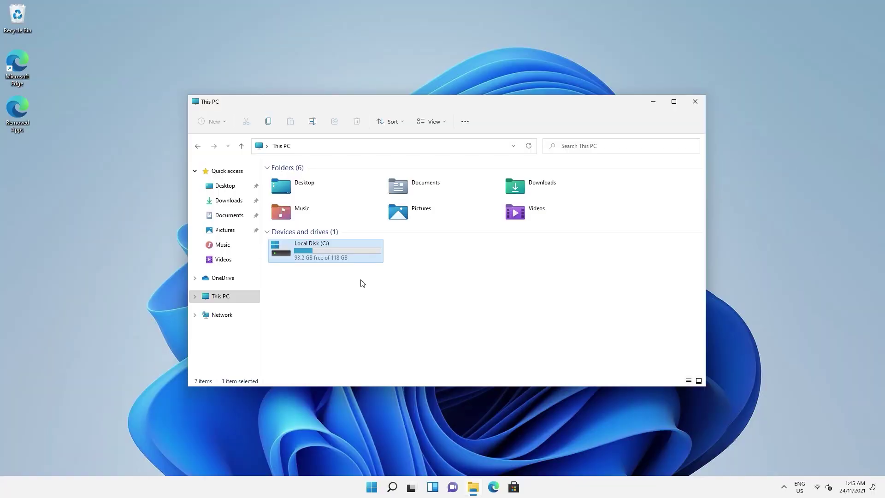
Run Disk Cleanup on Local Disk (C:) from its Properties, including system files
right_click(361, 250)
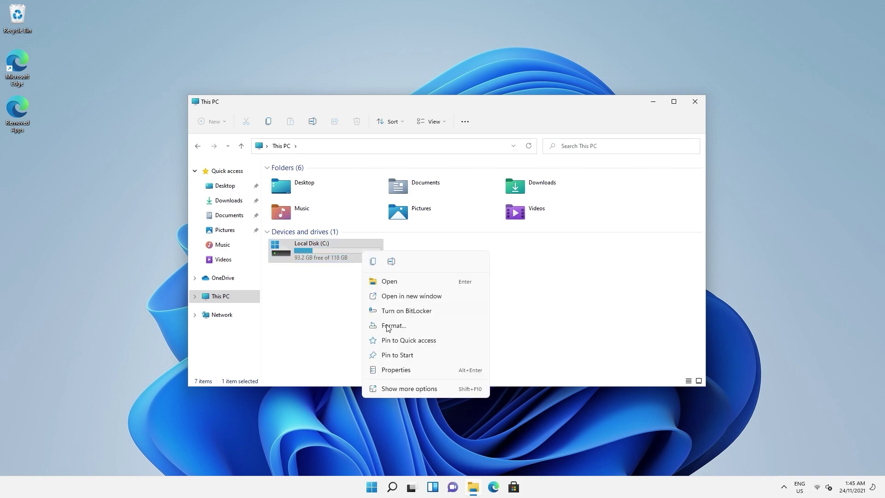
left_click(399, 369)
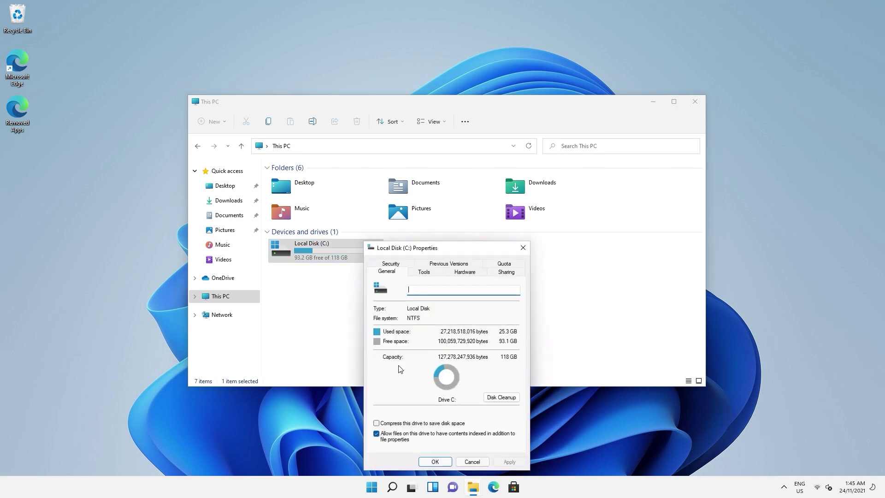
left_click(490, 398)
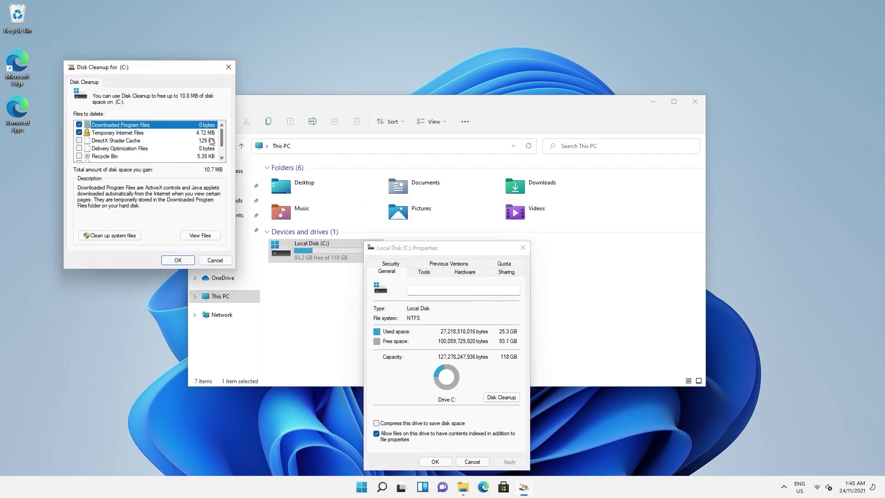
left_click_drag(224, 144, 224, 153)
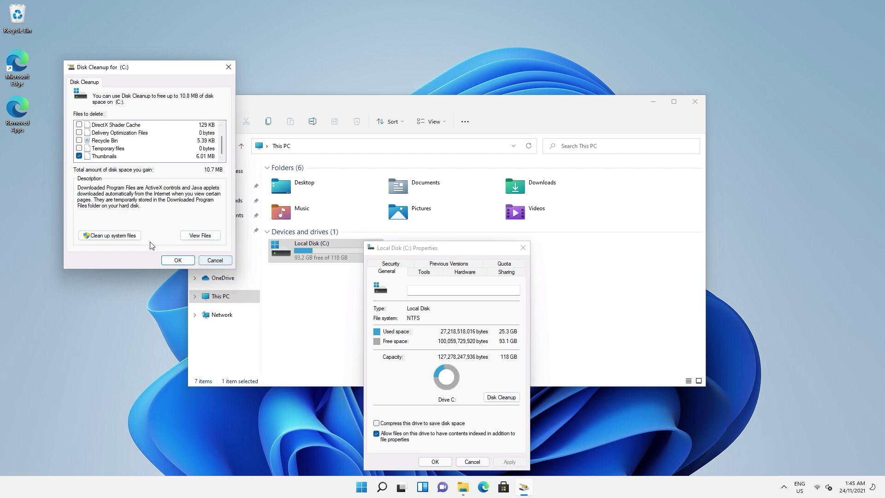
left_click(114, 236)
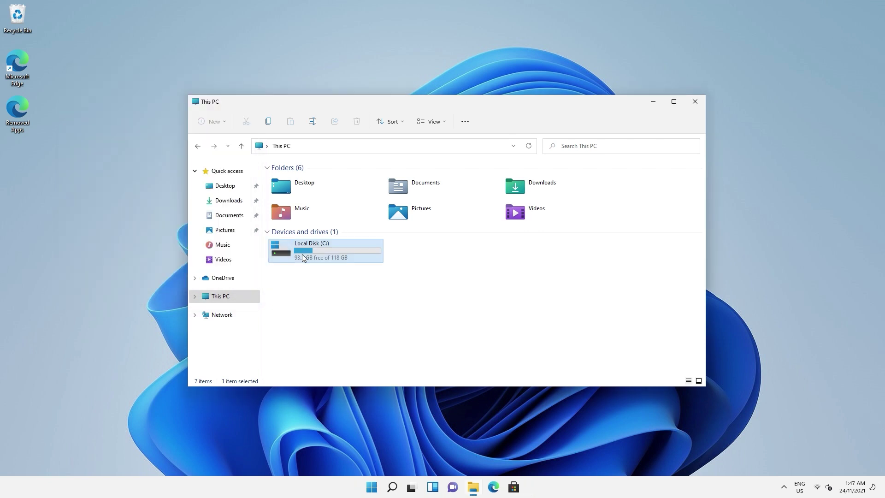
Browse to C:\Windows\SoftwareDistribution\Download, then close File Explorer with Alt+F4
double_click(300, 254)
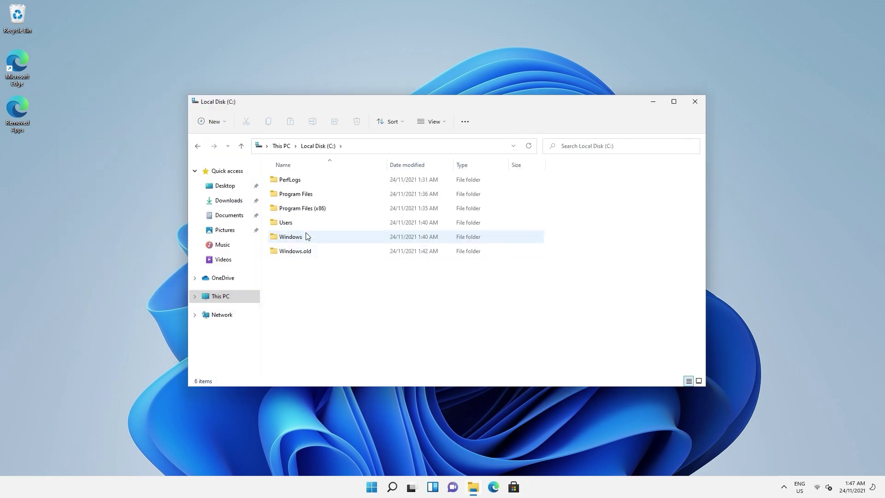
double_click(291, 237)
scroll(308, 242, "down", 20)
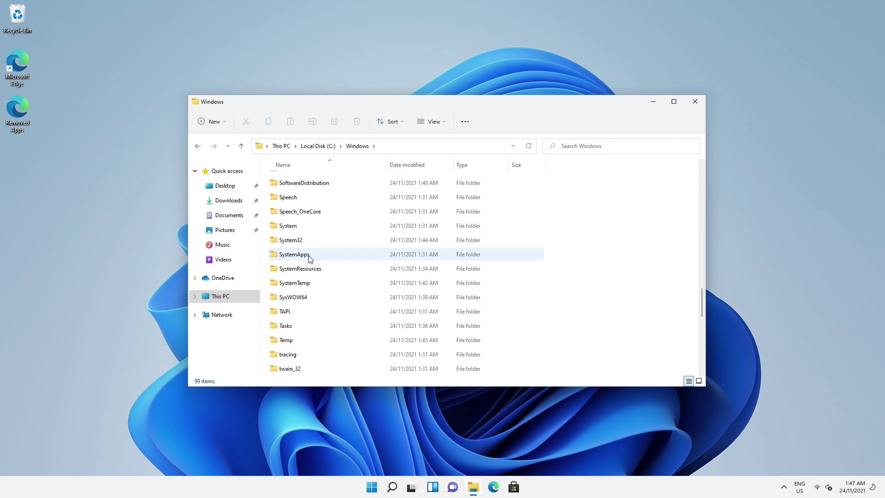
double_click(320, 184)
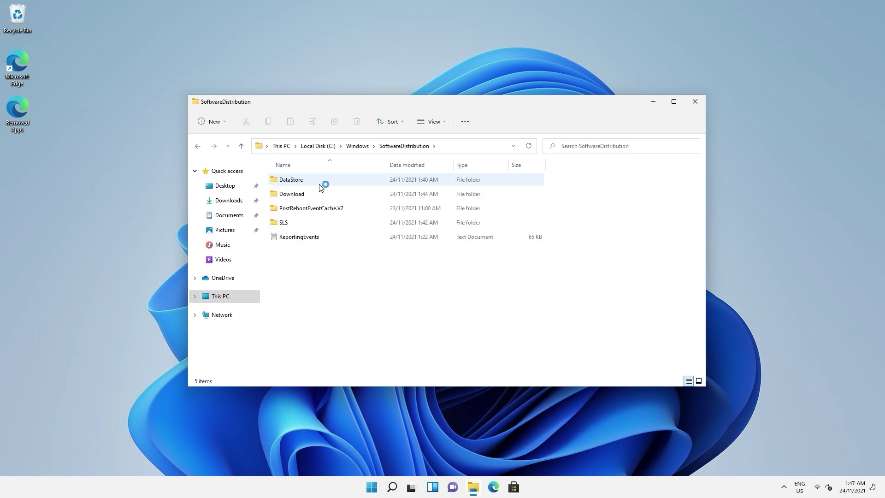
double_click(316, 195)
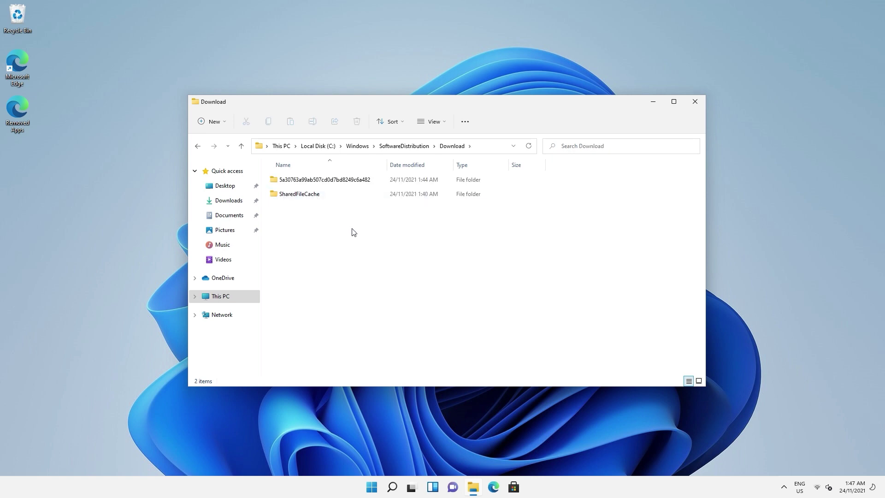
key("alt+F4")
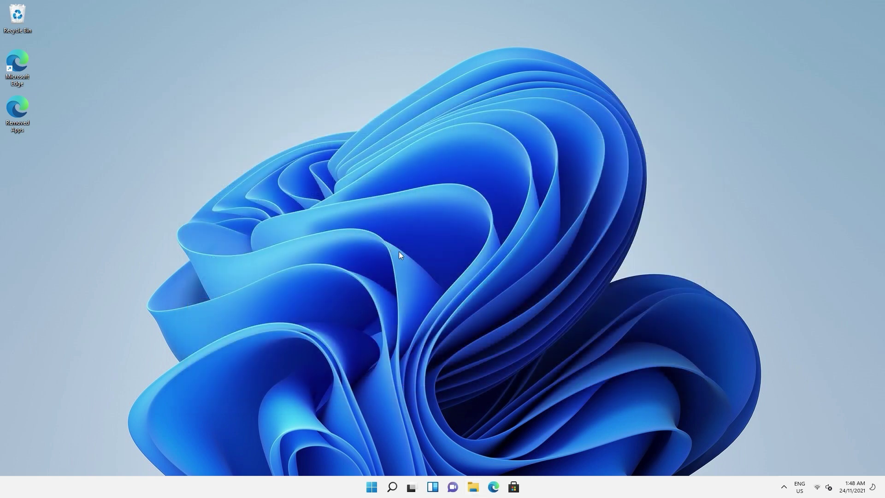
Search 'up' for Windows Update, download pending updates plus cumulative update KB5007262
key("super+s")
type("up")
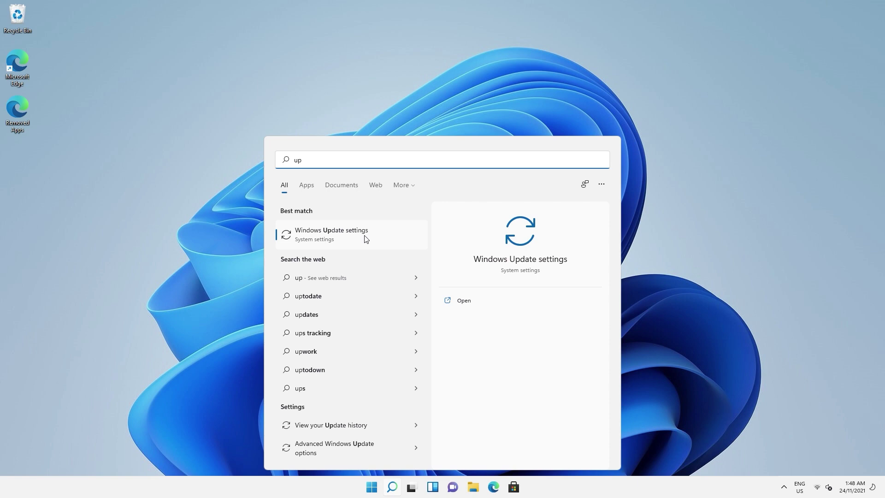
left_click(366, 238)
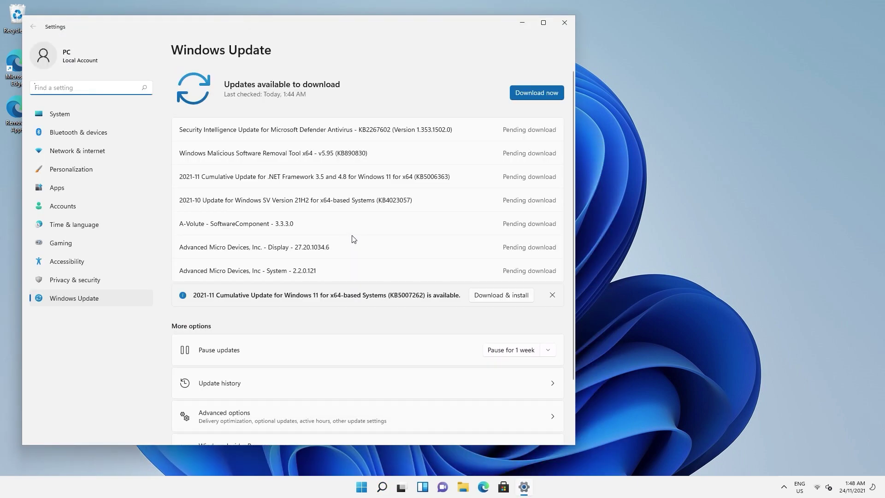
left_click(530, 97)
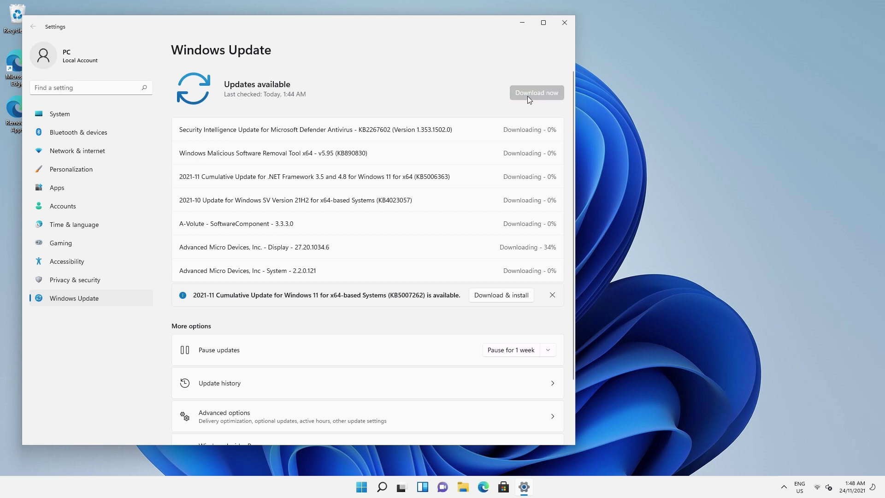
left_click(510, 294)
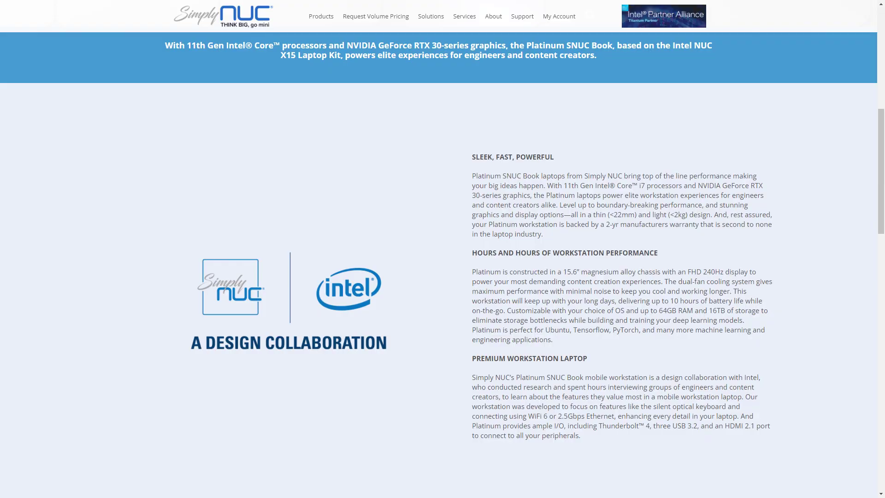
Drag the Platinum SNUC Book's 360° viewer slider to rotate the laptop to its side profile
scroll(439, 249, "up", 9)
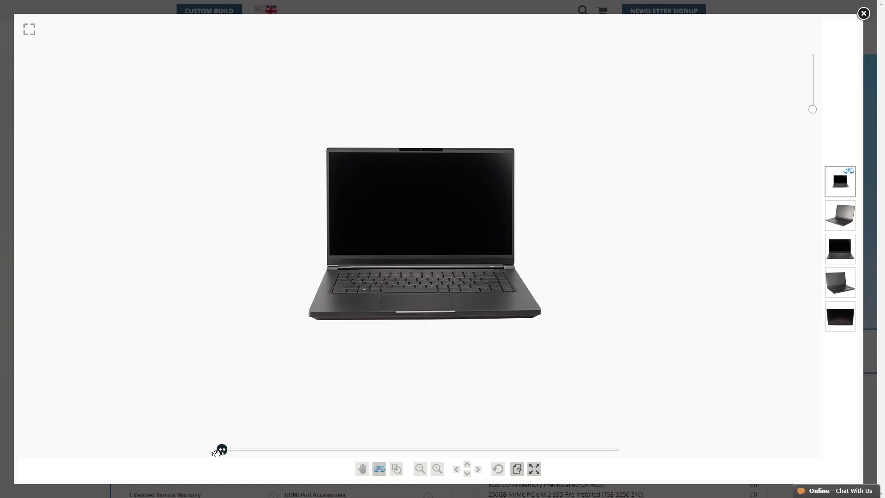
left_click_drag(221, 450, 515, 462)
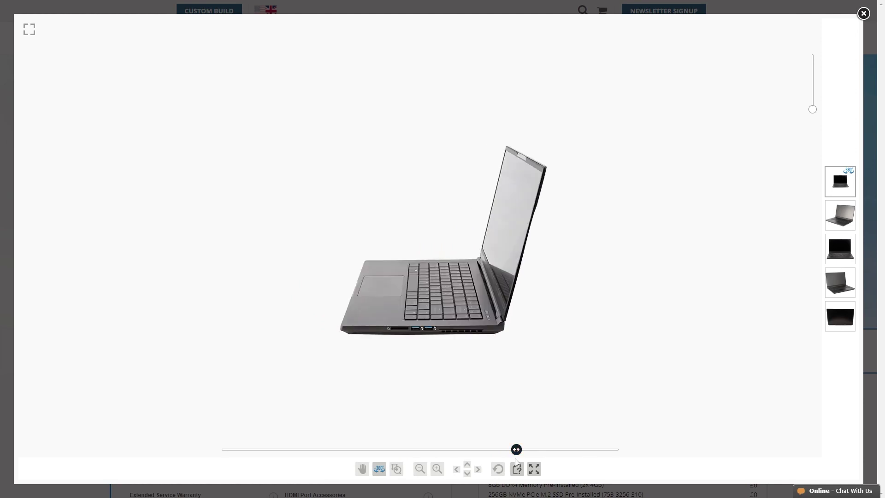